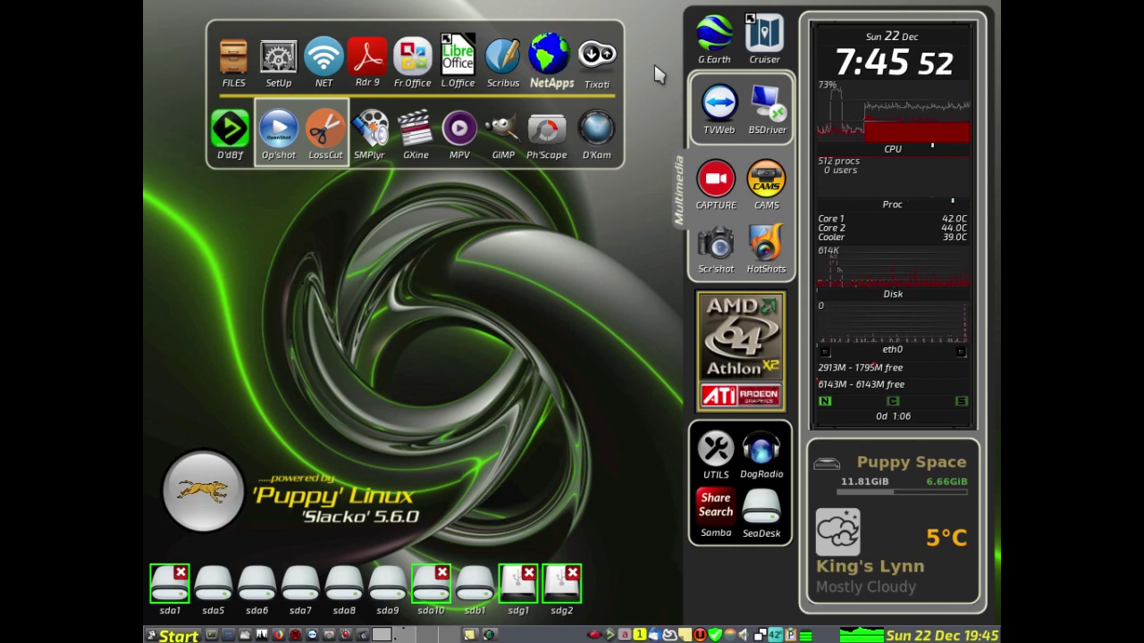
Step: Launch Back Seat Driver and review its VPN, remote desktop, Psip and NCAT configuration, hiding the settings again when done
left_click(767, 107)
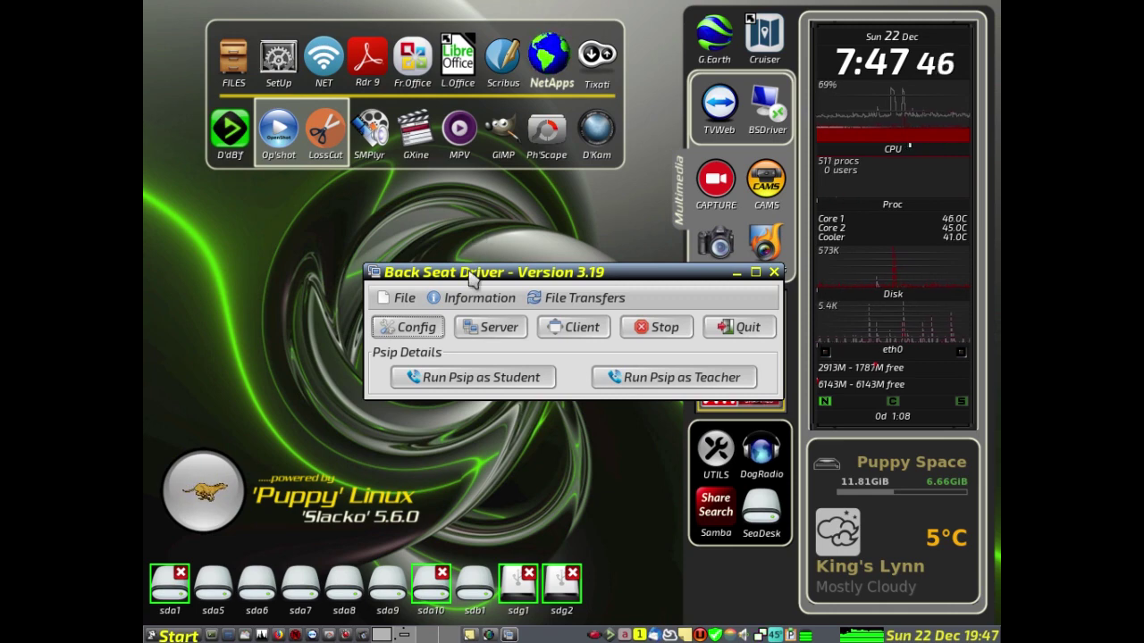
left_click_drag(467, 269, 463, 80)
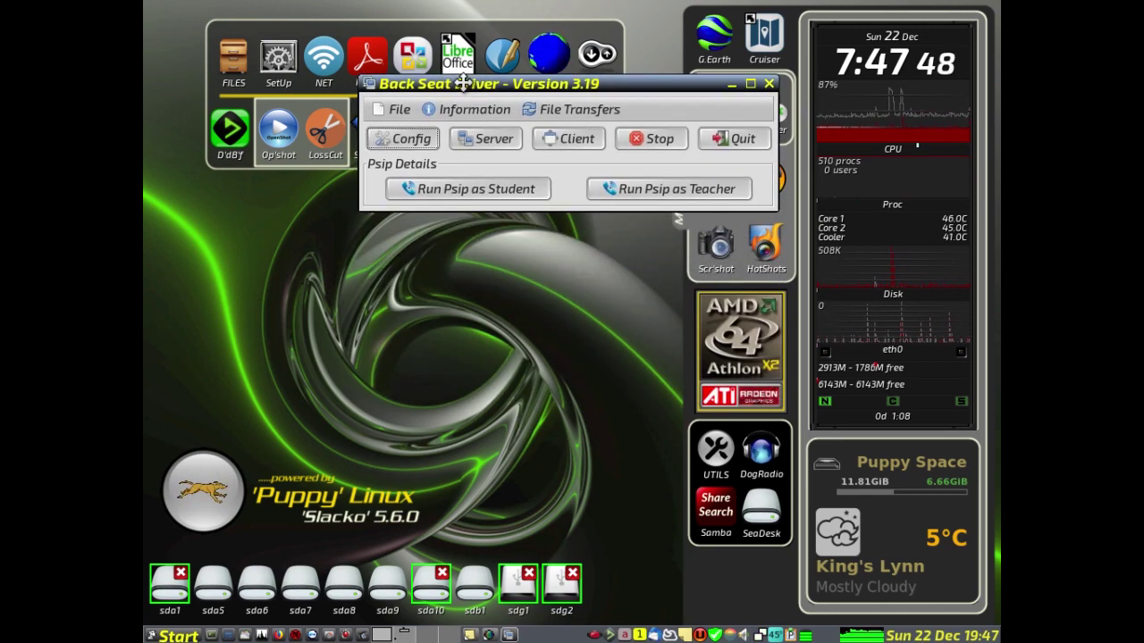
left_click(411, 139)
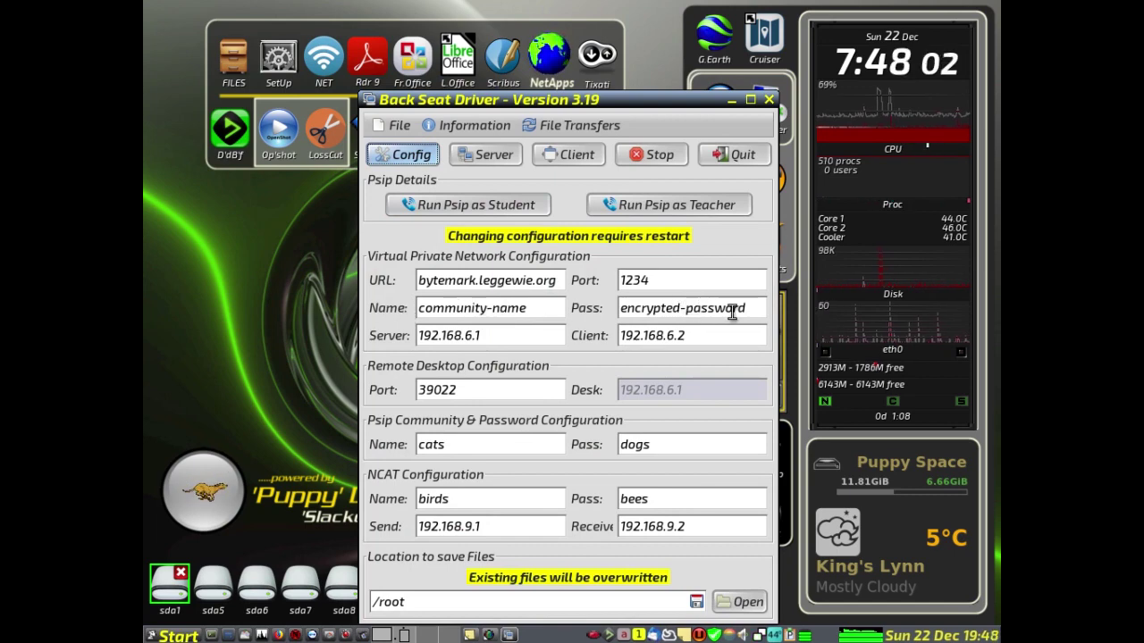
mouse_move(476, 308)
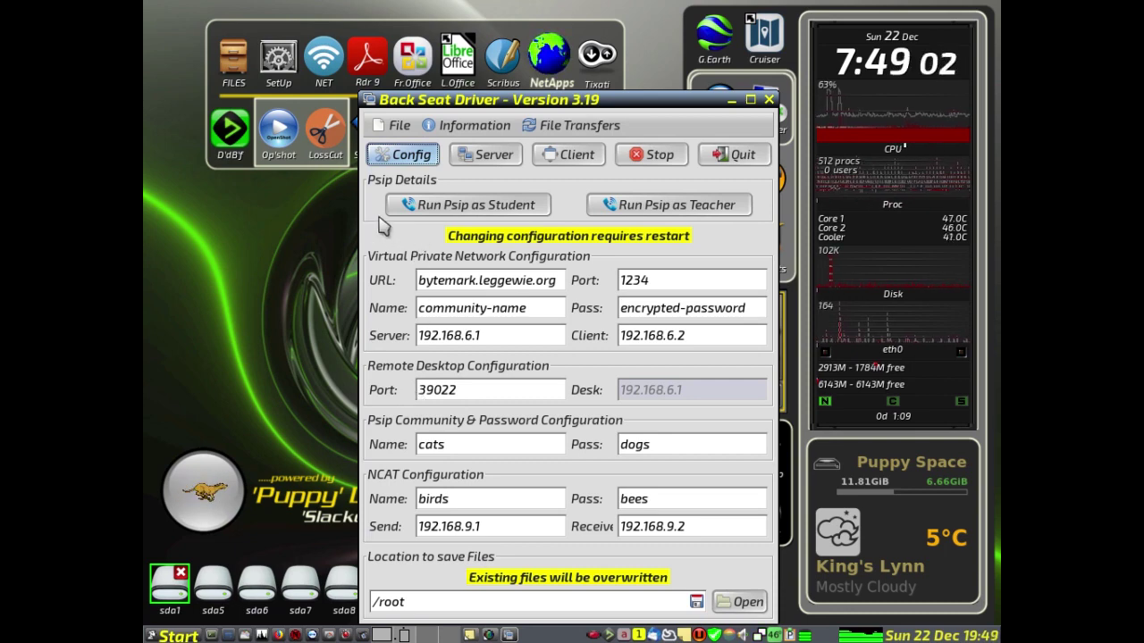
left_click(410, 157)
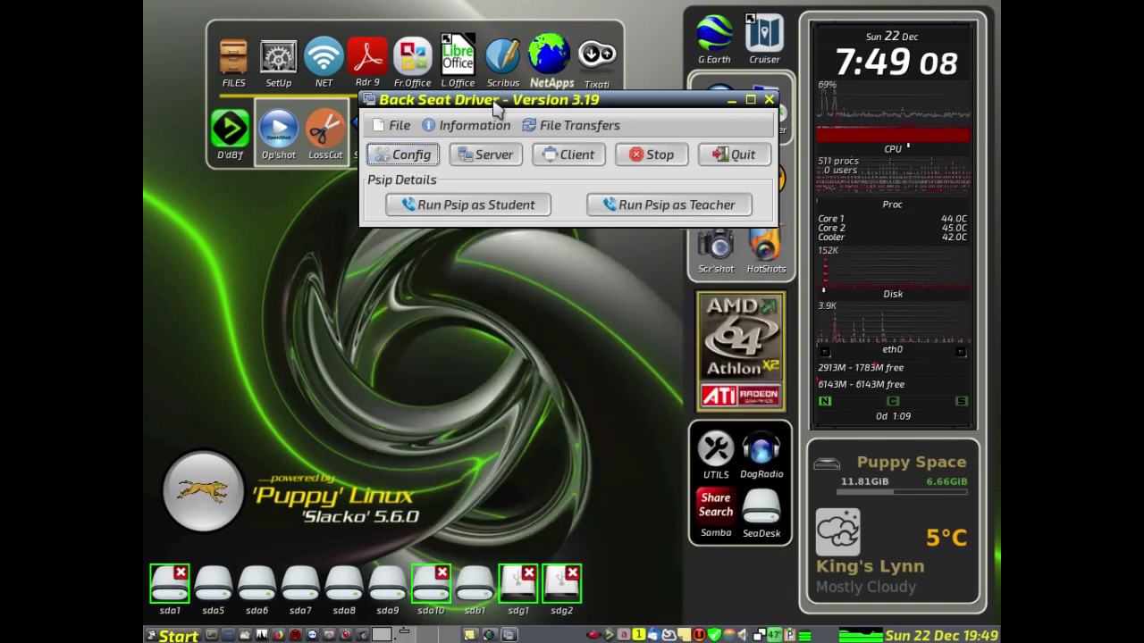
Step: Start the Back Seat Driver server connection and run Psip as the student
left_click_drag(496, 106, 483, 243)
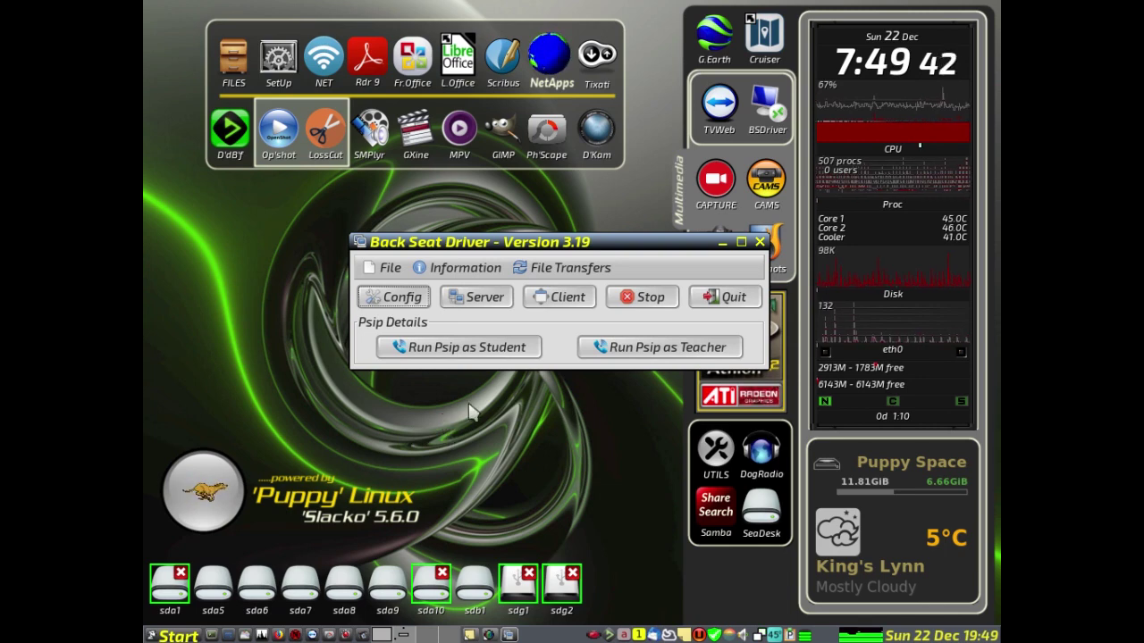
left_click(486, 304)
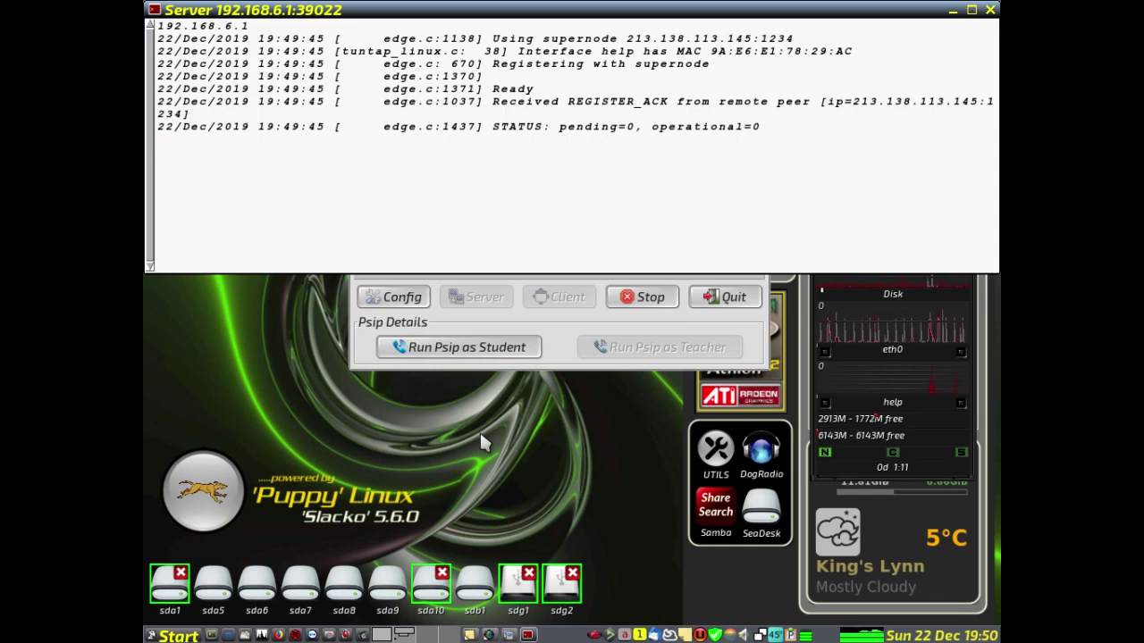
left_click(460, 350)
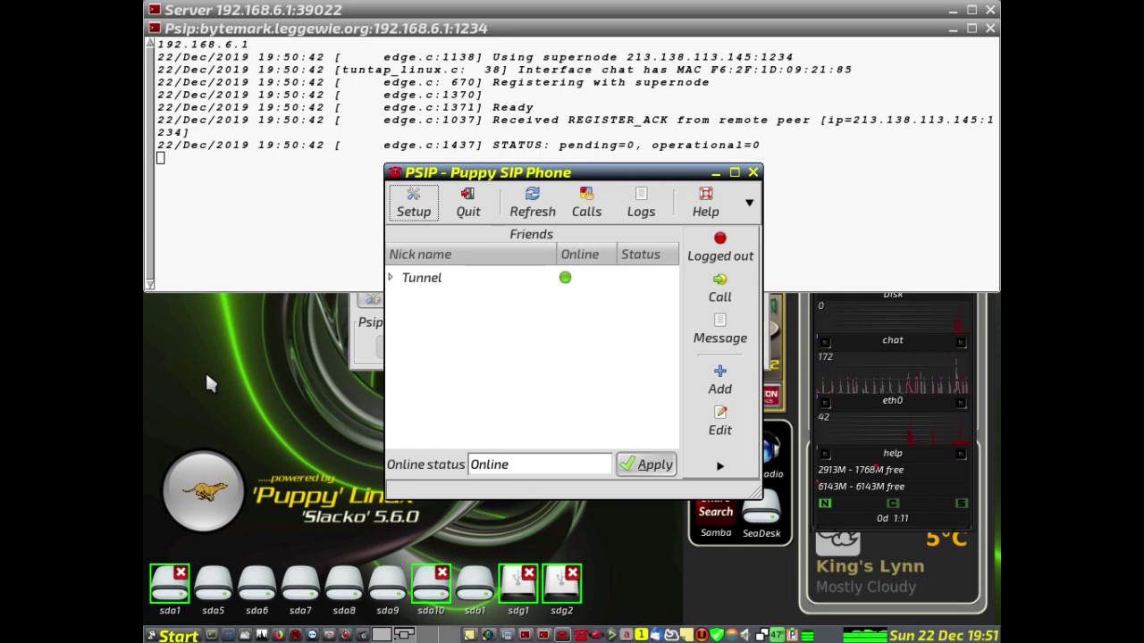
Step: Check the default sound card and the mixer access in the ALSA Sound Wizard, leaving the card selection as is
left_click(179, 635)
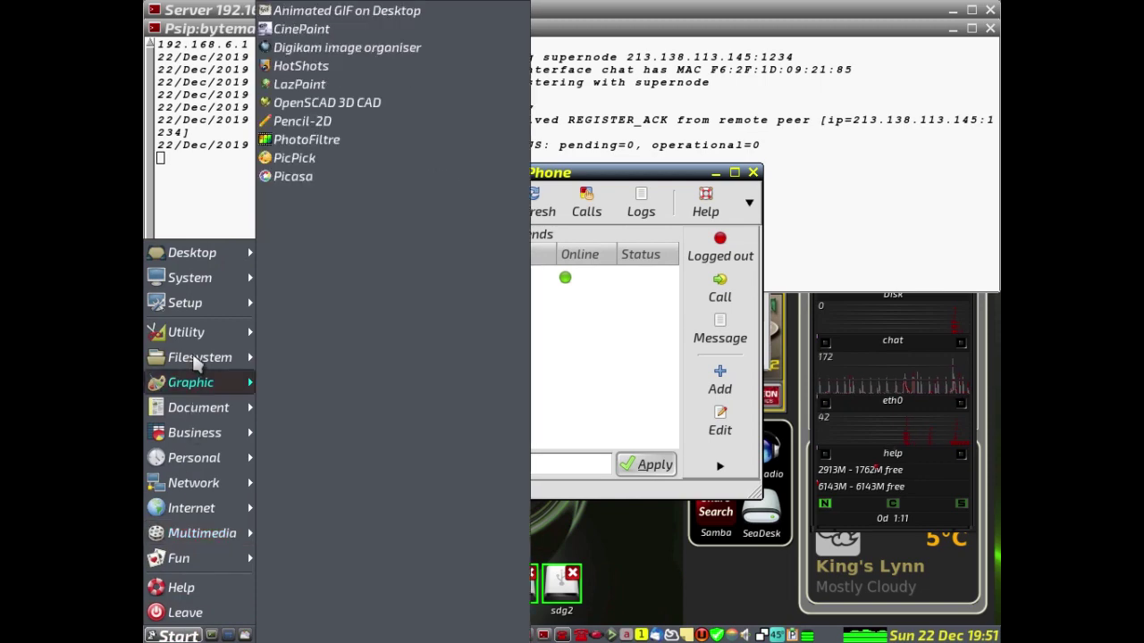
mouse_move(195, 300)
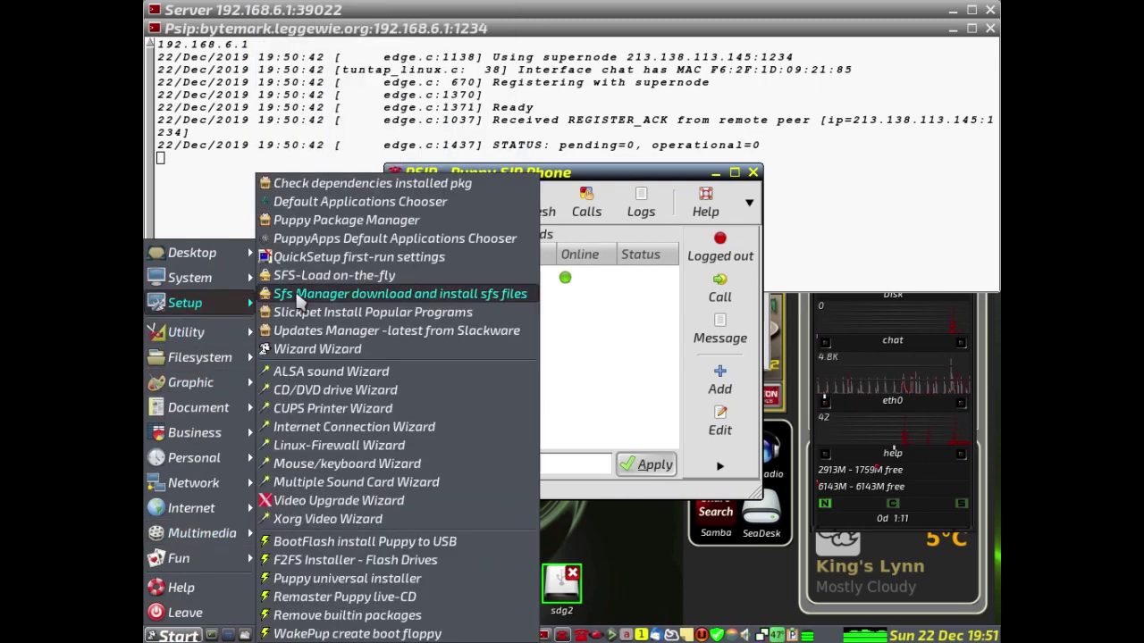
left_click(307, 372)
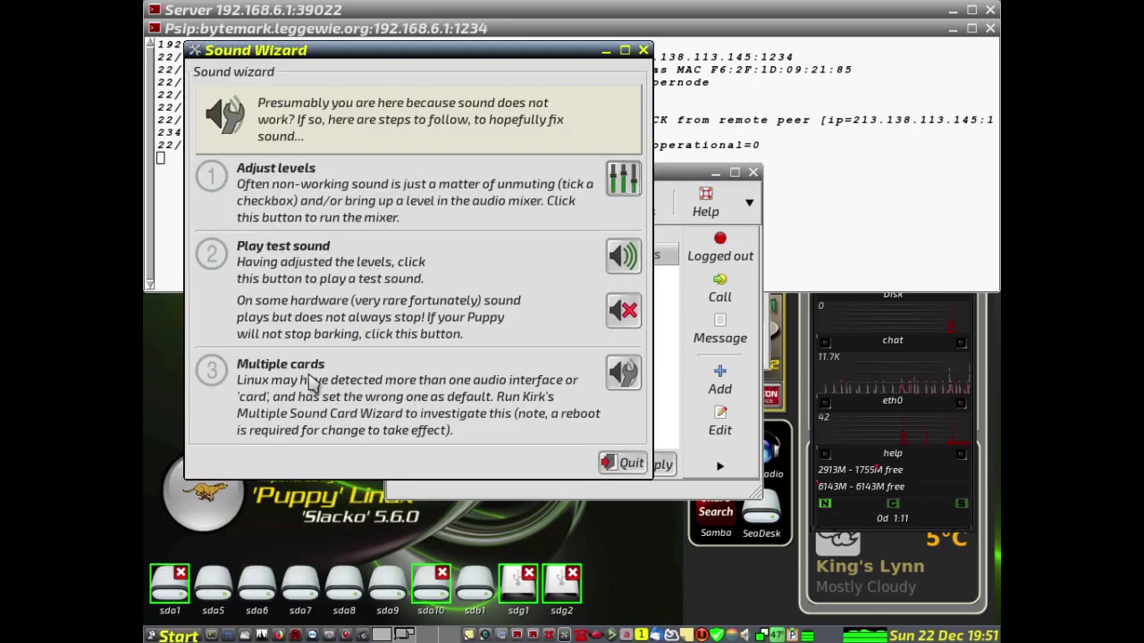
left_click(623, 375)
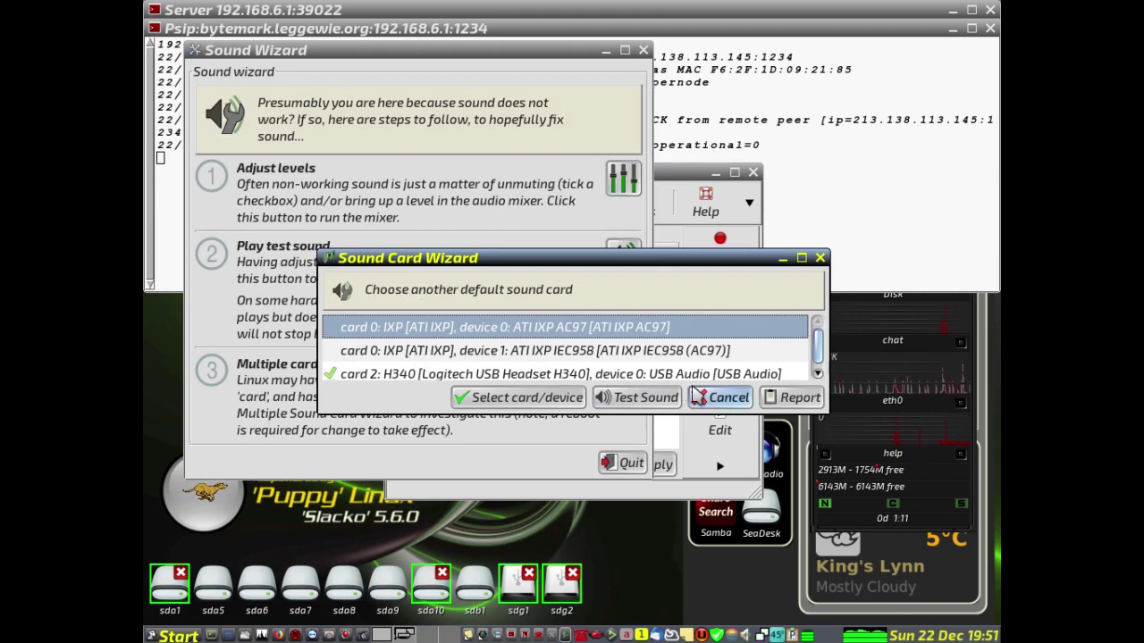
left_click(724, 400)
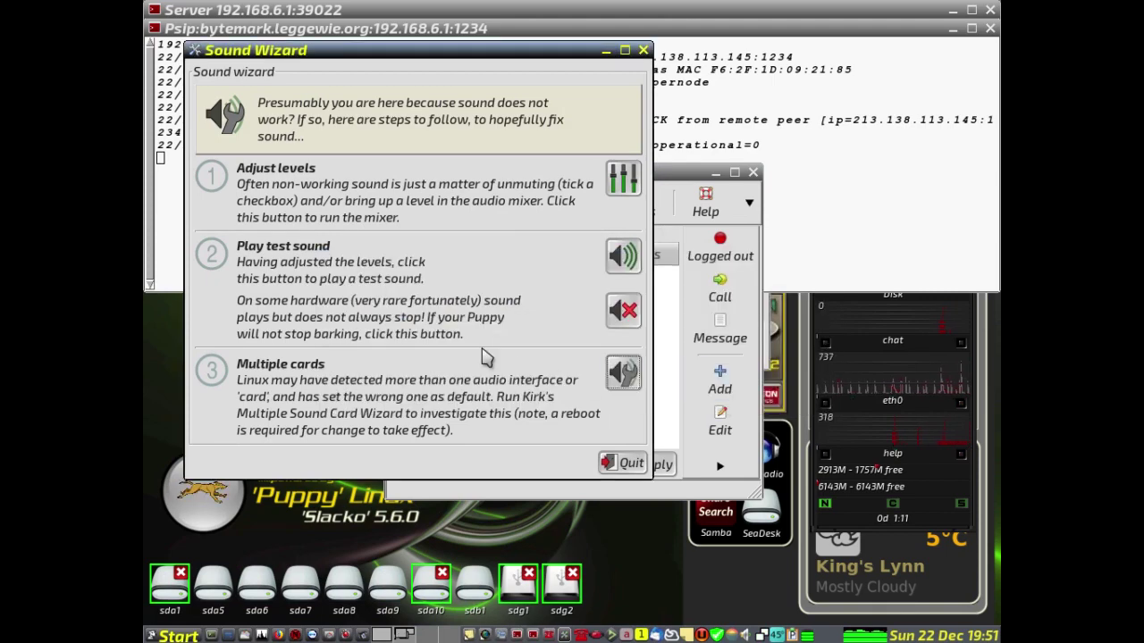
left_click(623, 179)
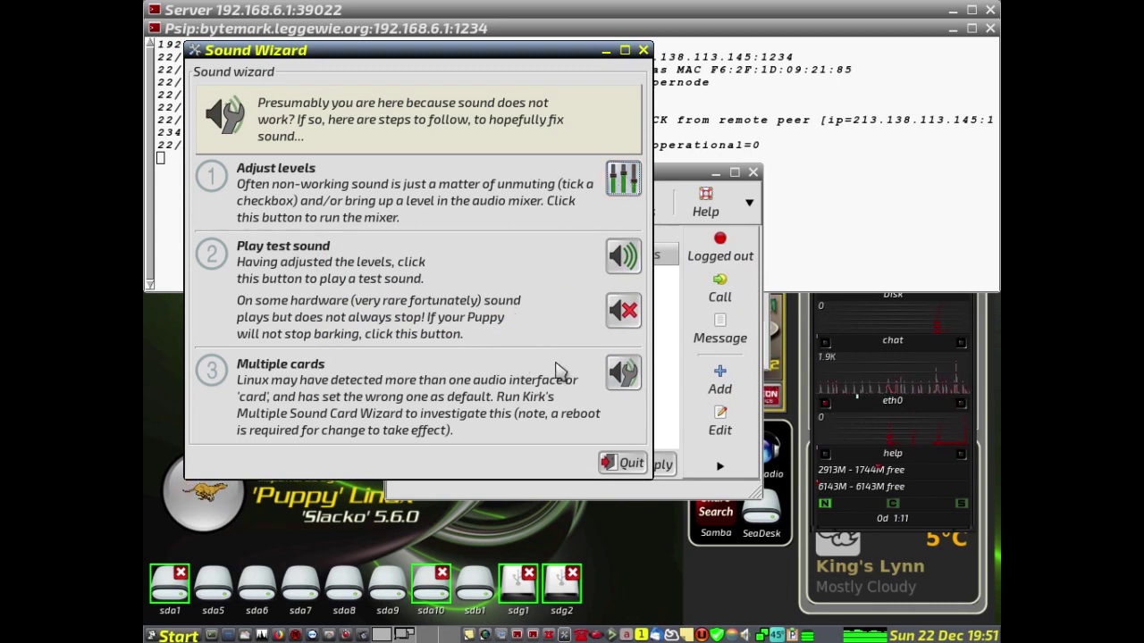
left_click(623, 465)
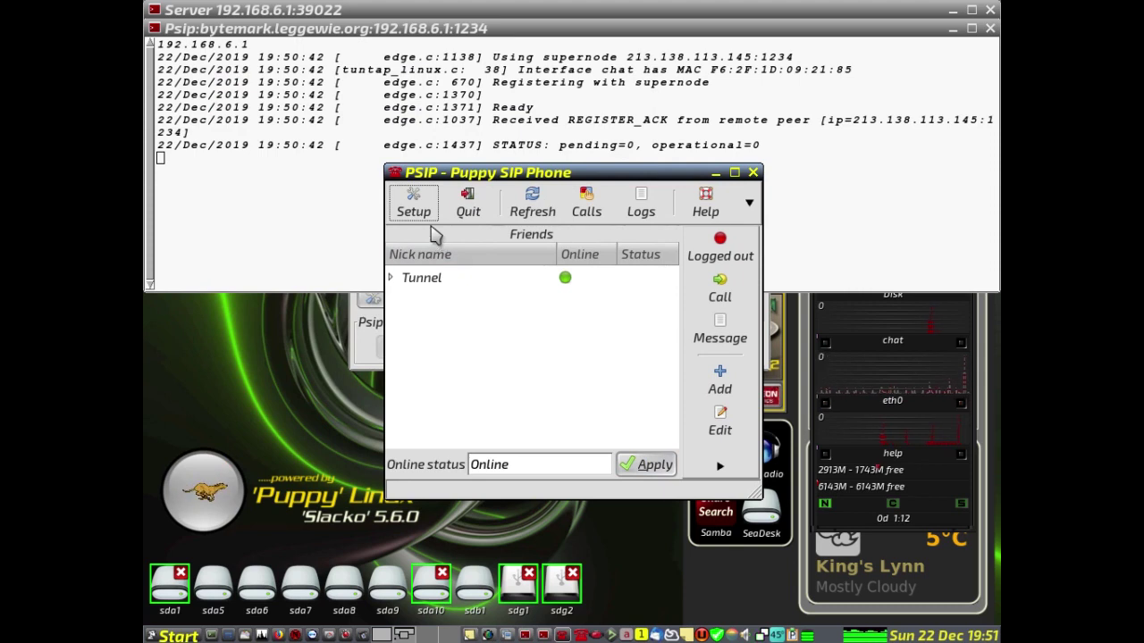
Step: Review the audio input and output devices in the PSIP preferences
left_click(411, 202)
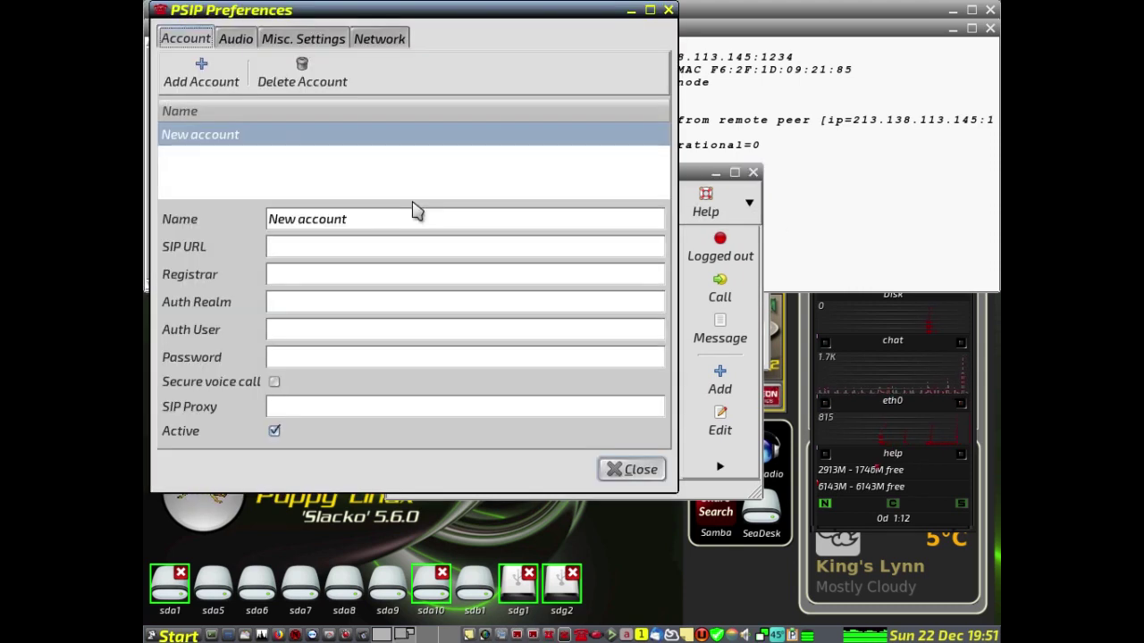
left_click(238, 40)
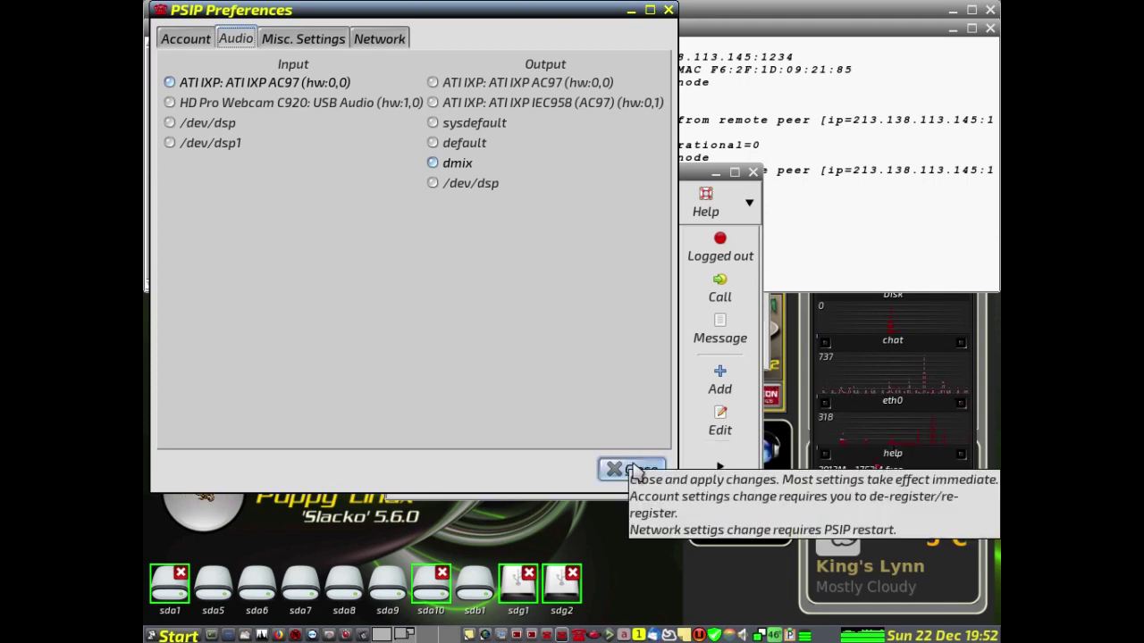
left_click(636, 470)
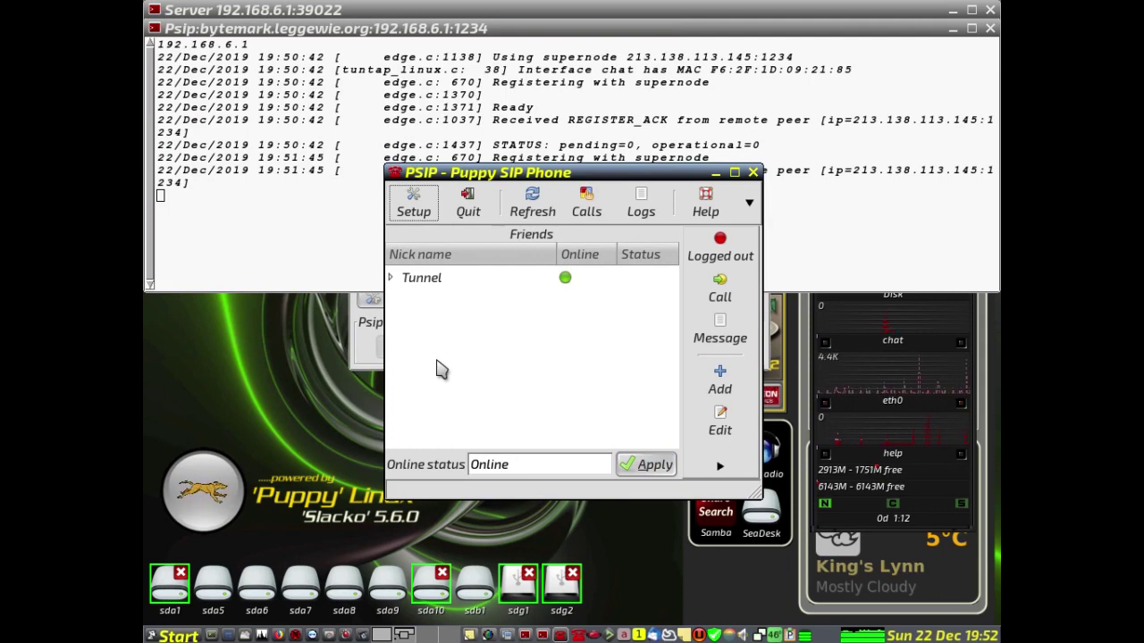
Step: Call the Teacher contact in the Tunnel group and close the call window
left_click(390, 278)
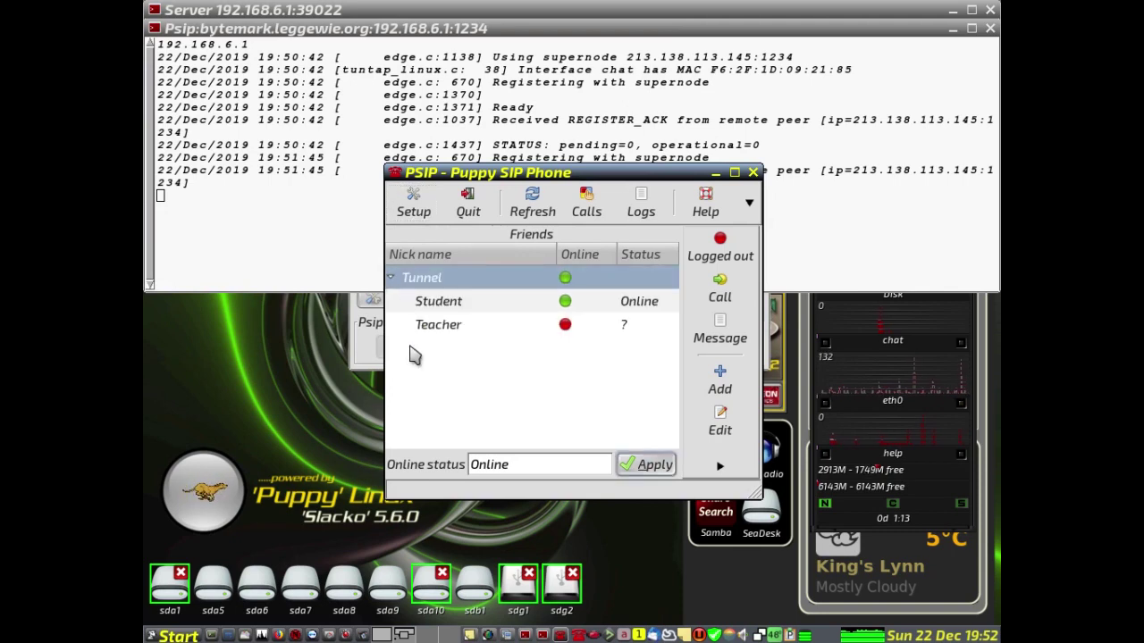
left_click(438, 327)
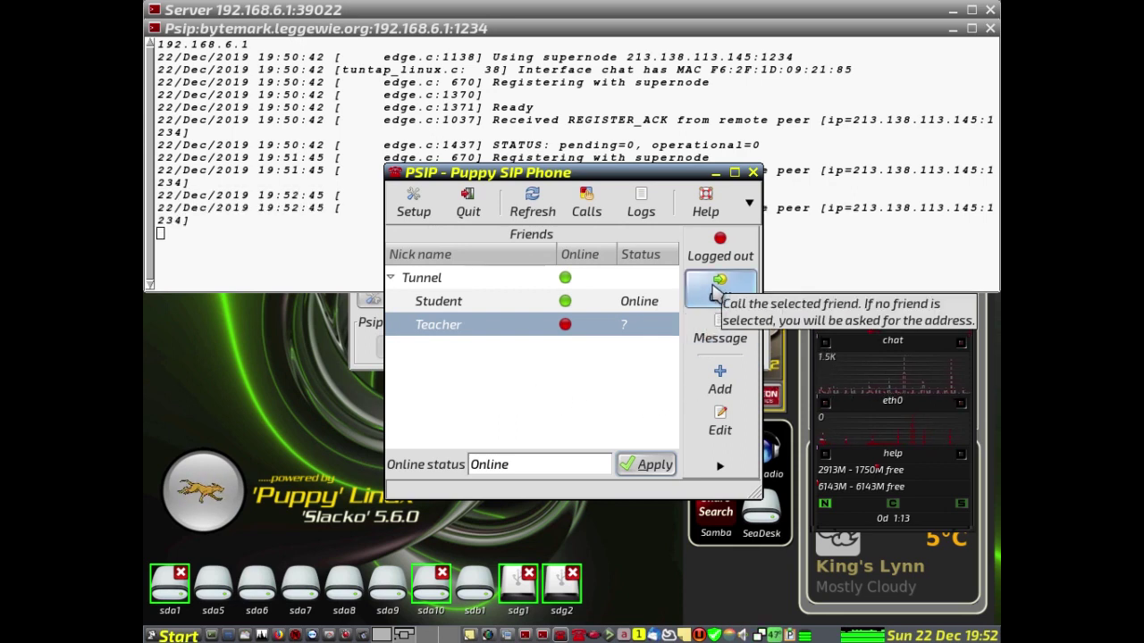
left_click(718, 293)
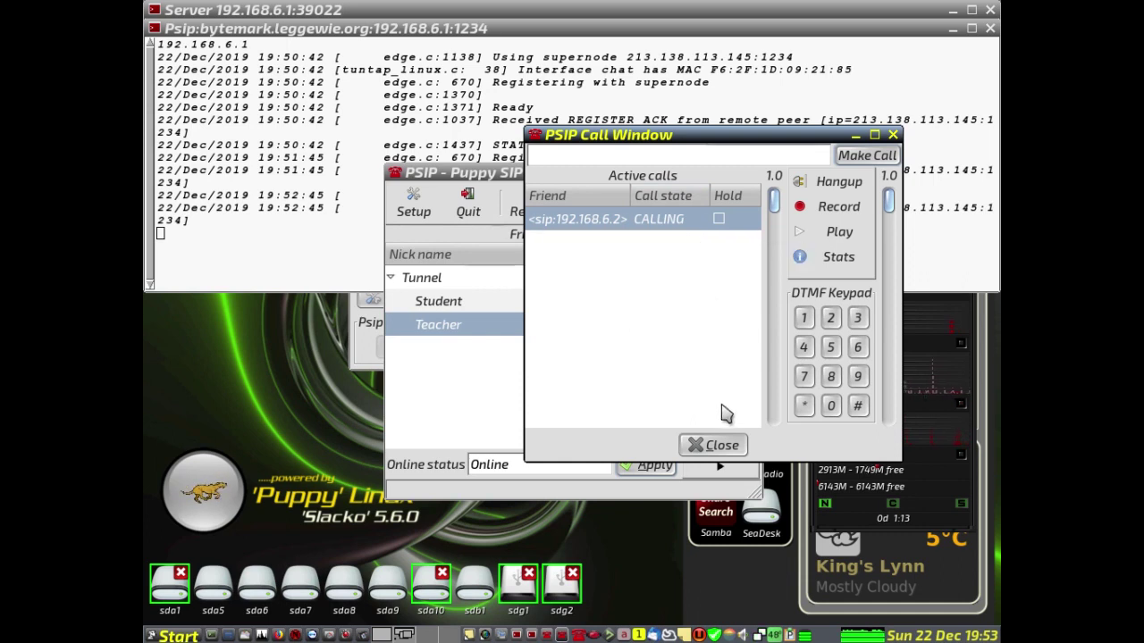
left_click(719, 446)
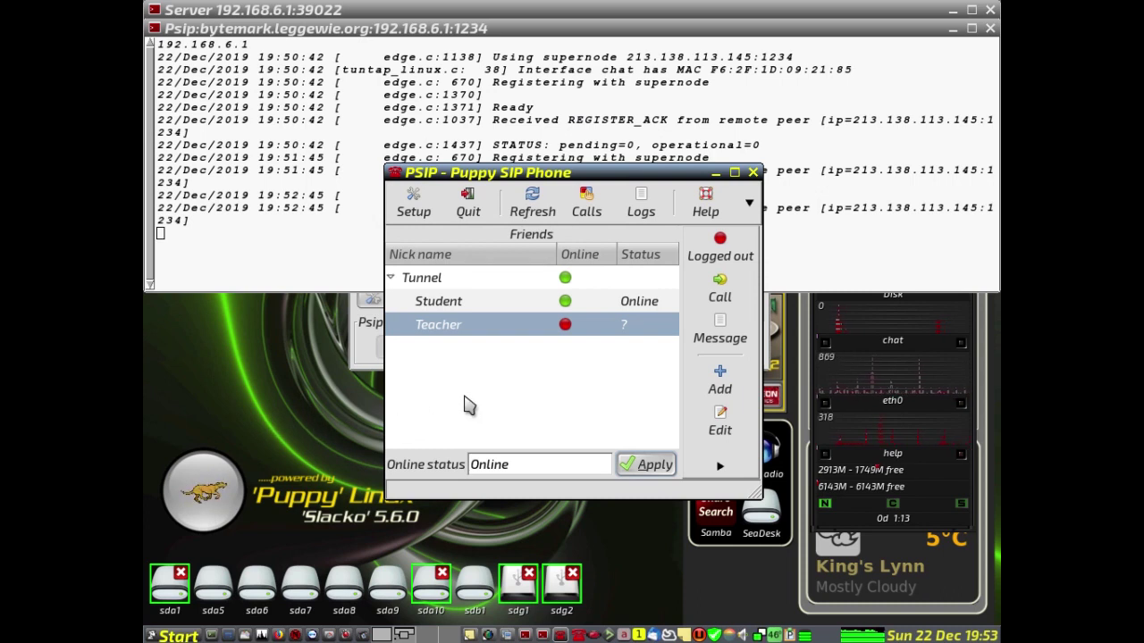
Step: View the message window for the Teacher contact and close it without sending anything
mouse_move(453, 330)
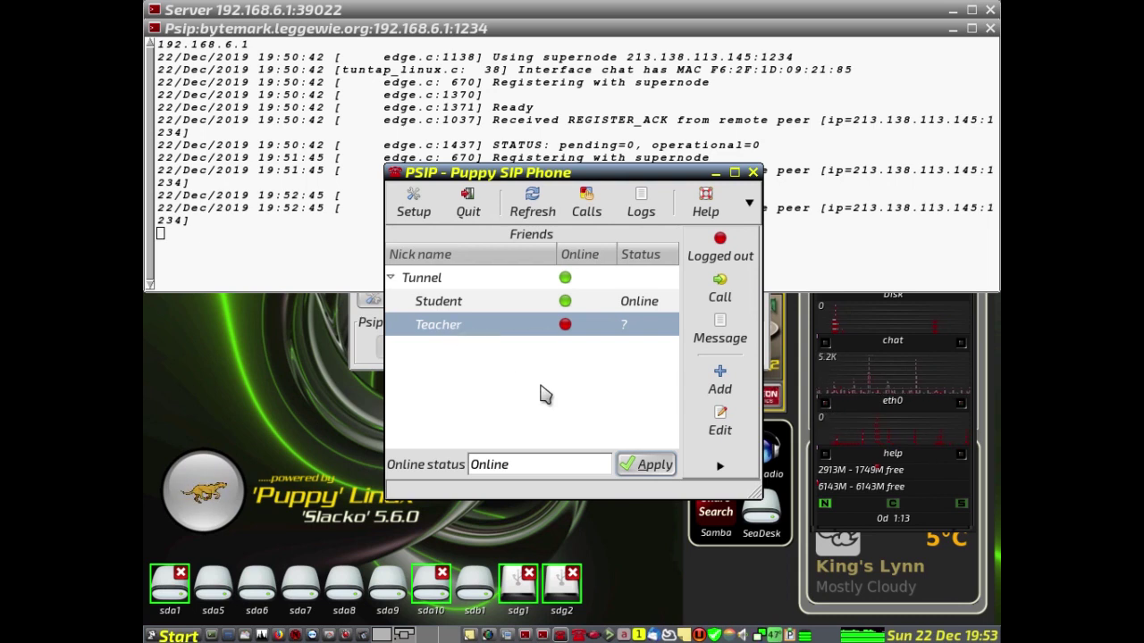
left_click(720, 324)
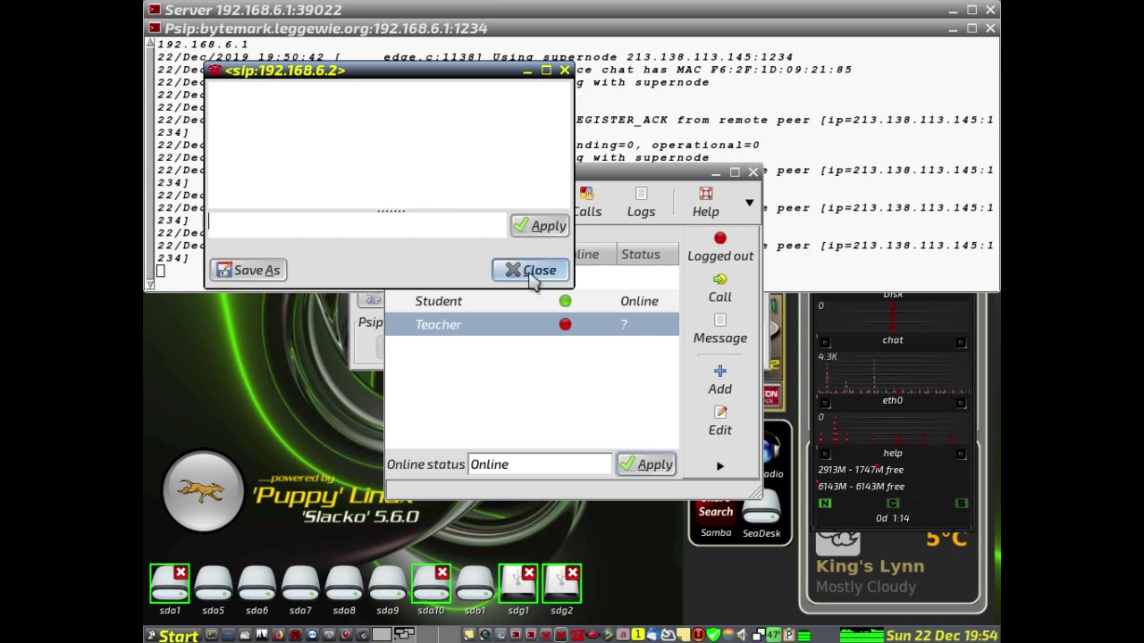
left_click(533, 271)
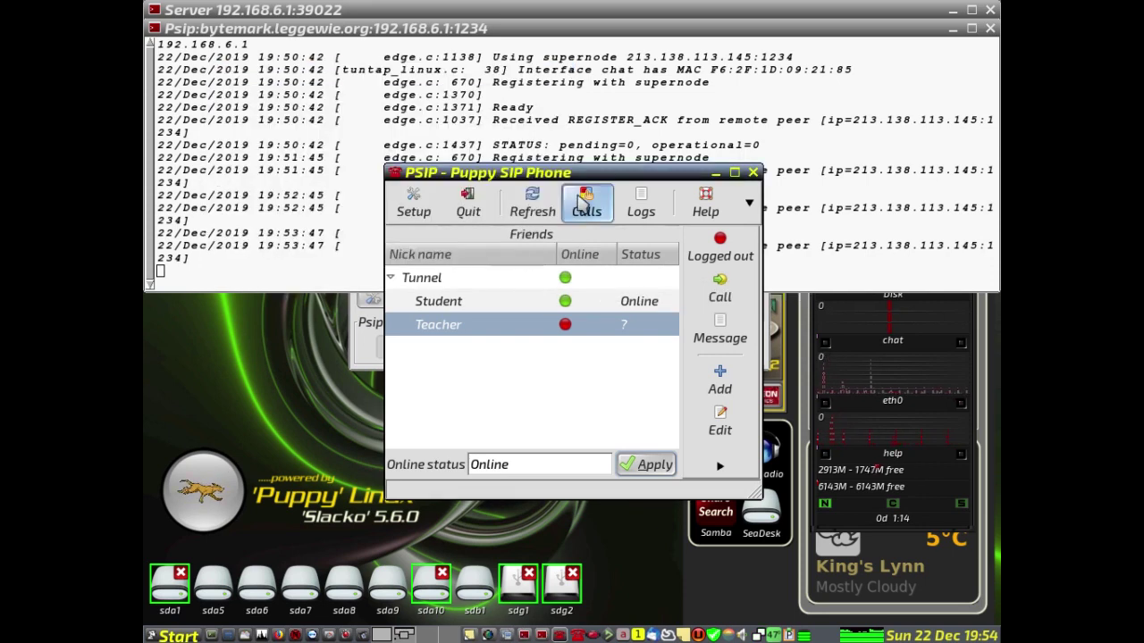
Step: Move the PSIP phone window aside and show the Send/Receive Files options in Back Seat Driver
left_click_drag(640, 176, 420, 297)
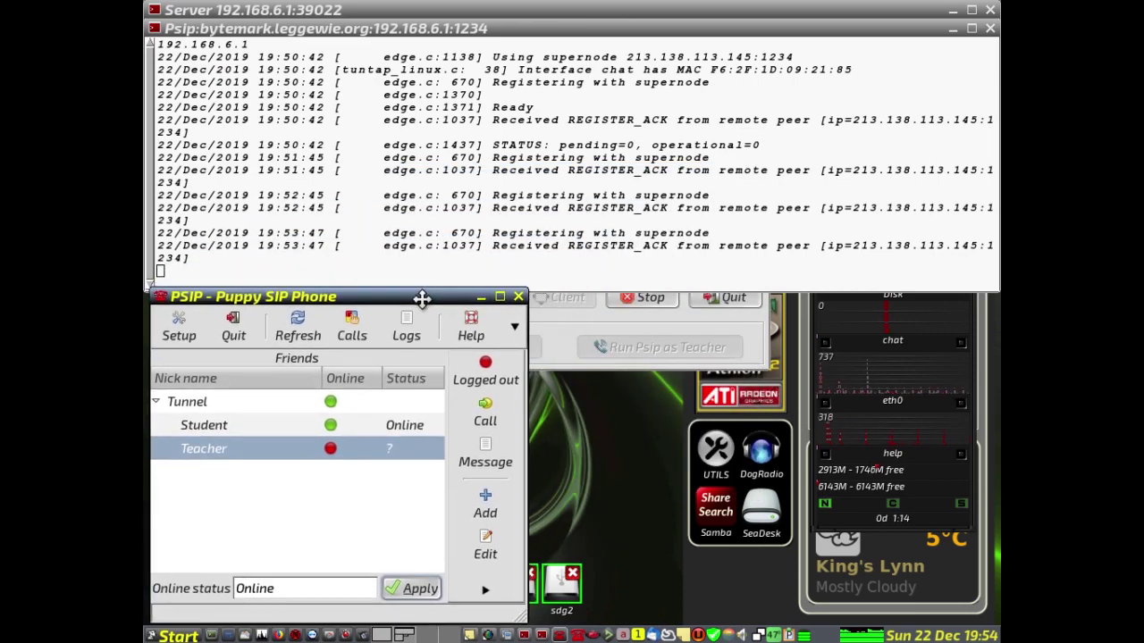
left_click(760, 349)
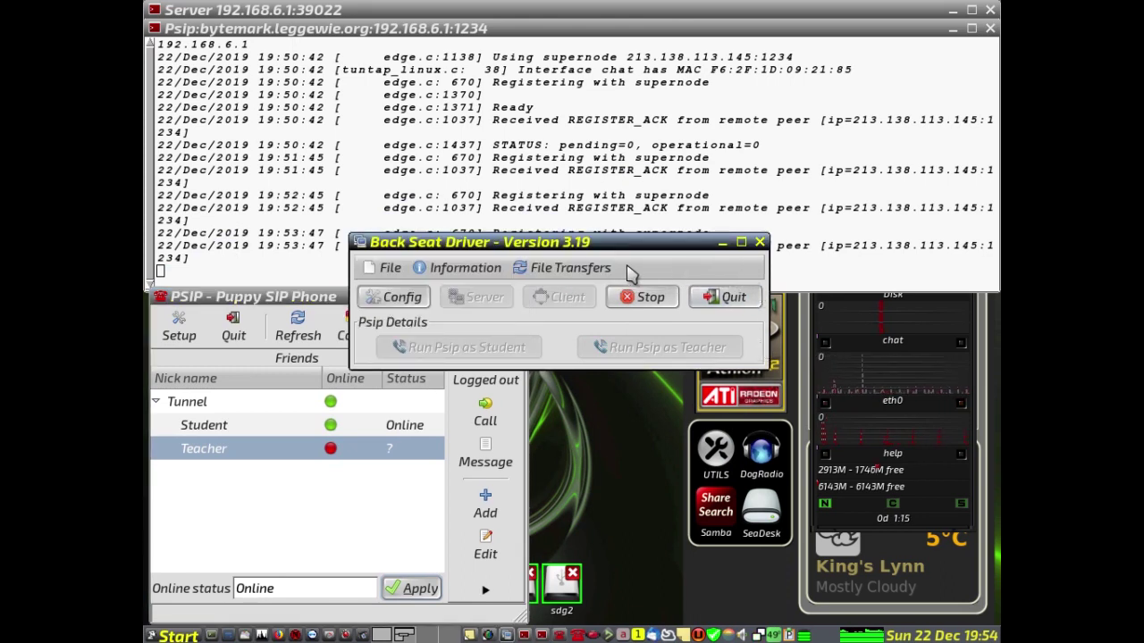
left_click(563, 272)
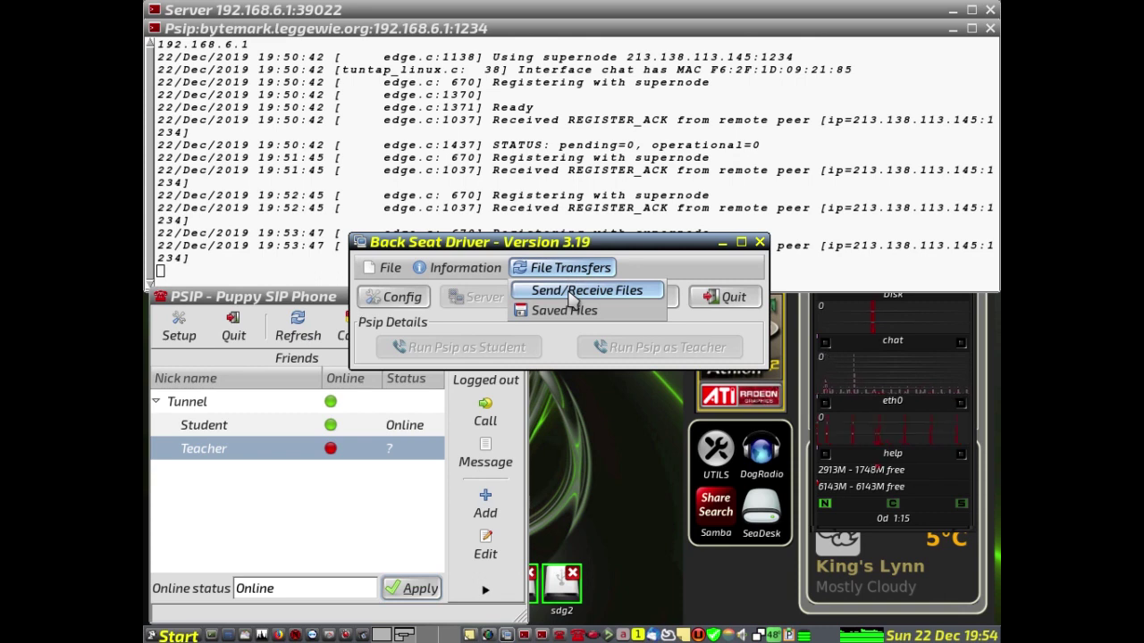
left_click(572, 300)
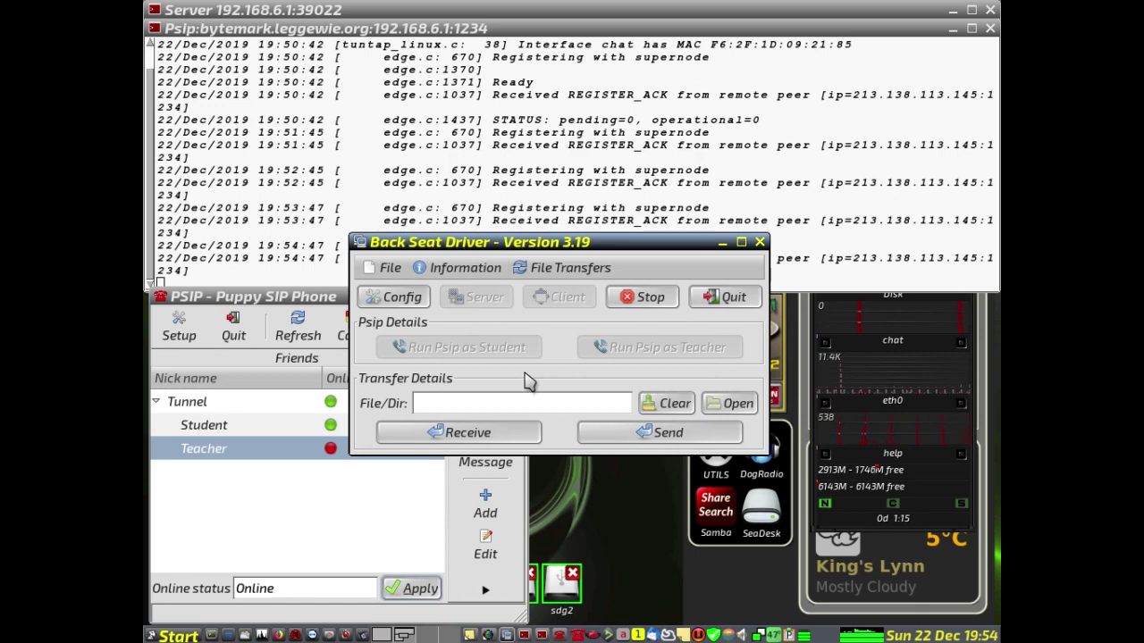
Step: Start receiving a file transfer, close the receiving terminal and hide the Send/Receive Files options
left_click(512, 435)
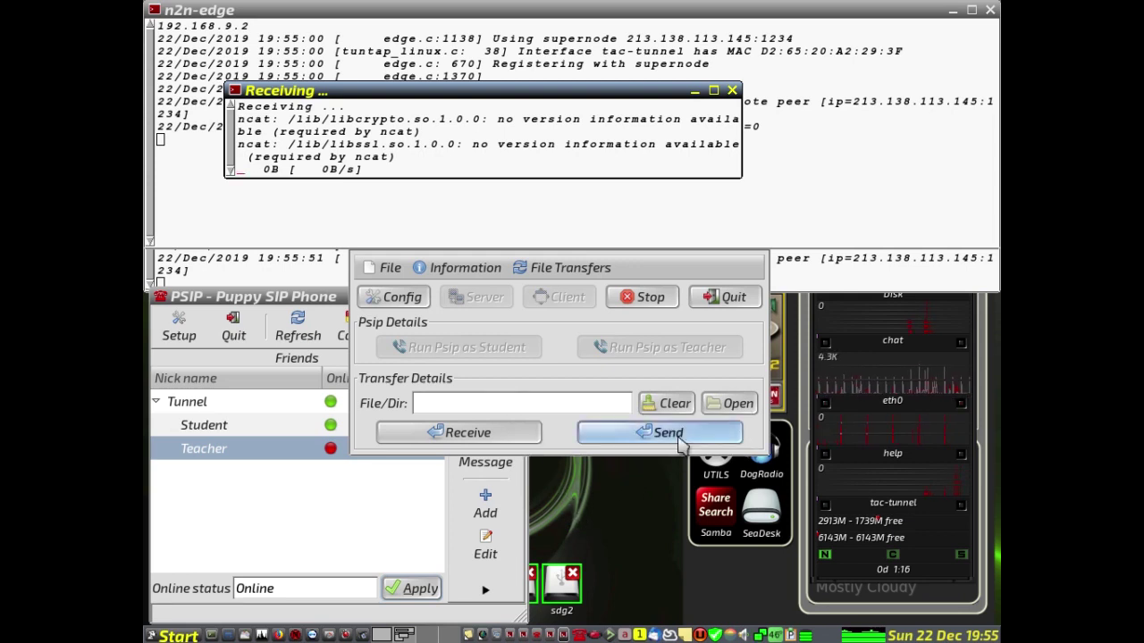
left_click(732, 91)
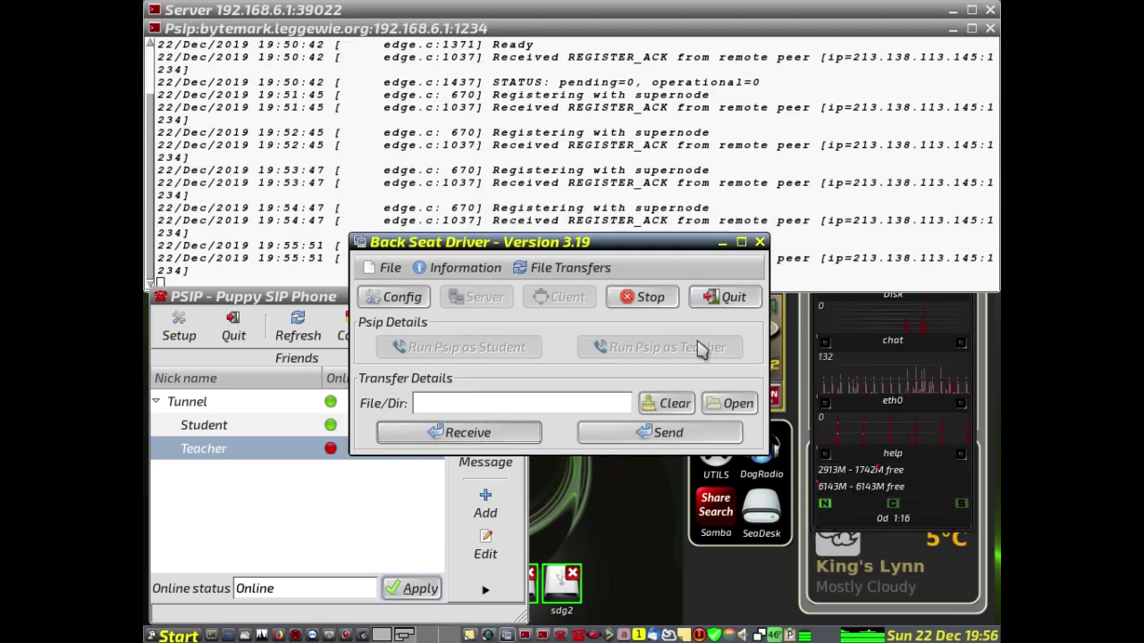
left_click(569, 268)
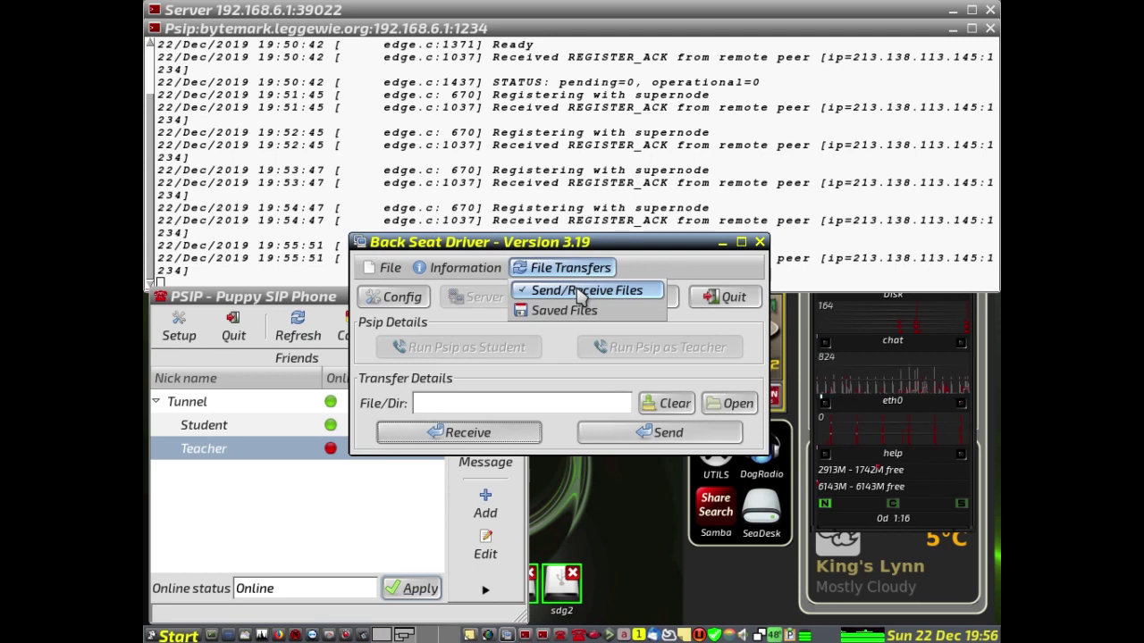
left_click(580, 295)
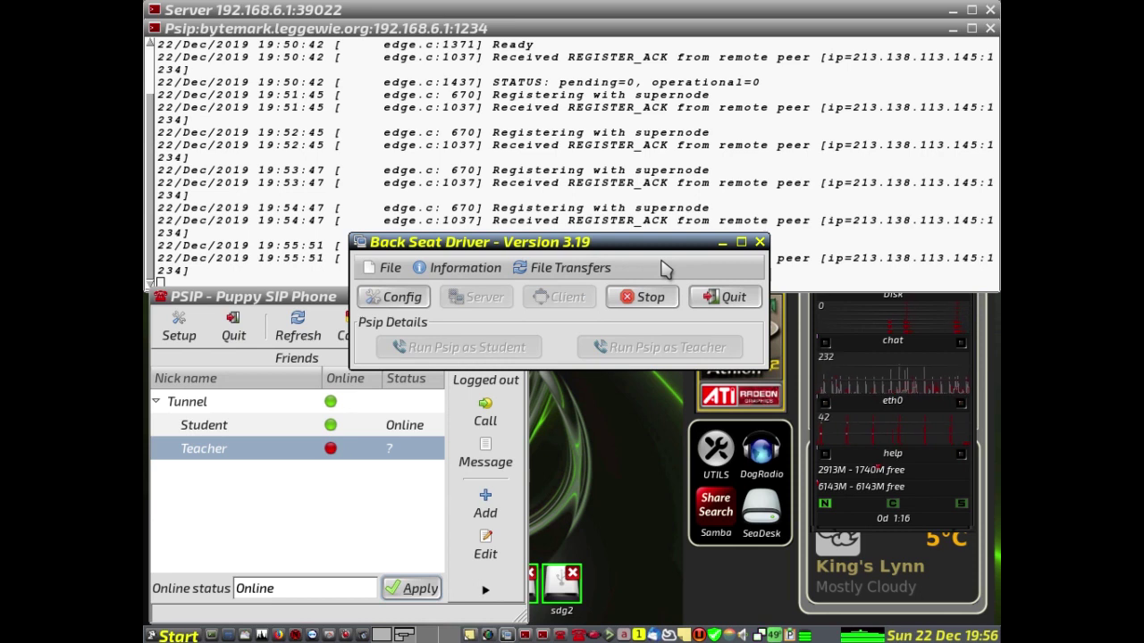
Step: Quit the PSIP phone and stop the Back Seat Driver server connection
left_click(353, 536)
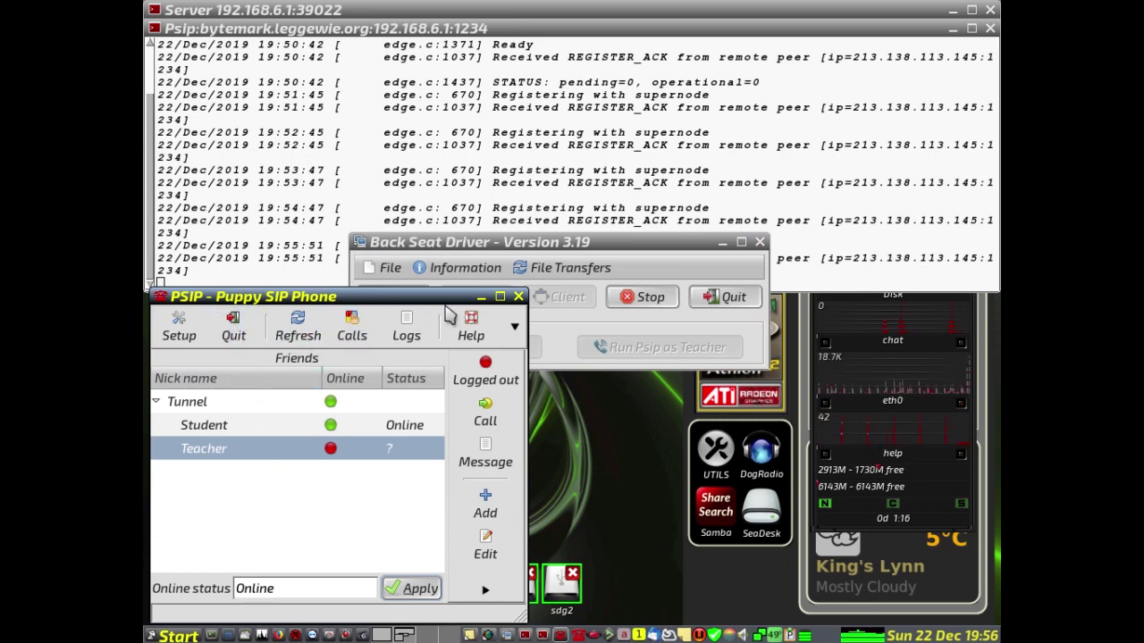
left_click(233, 329)
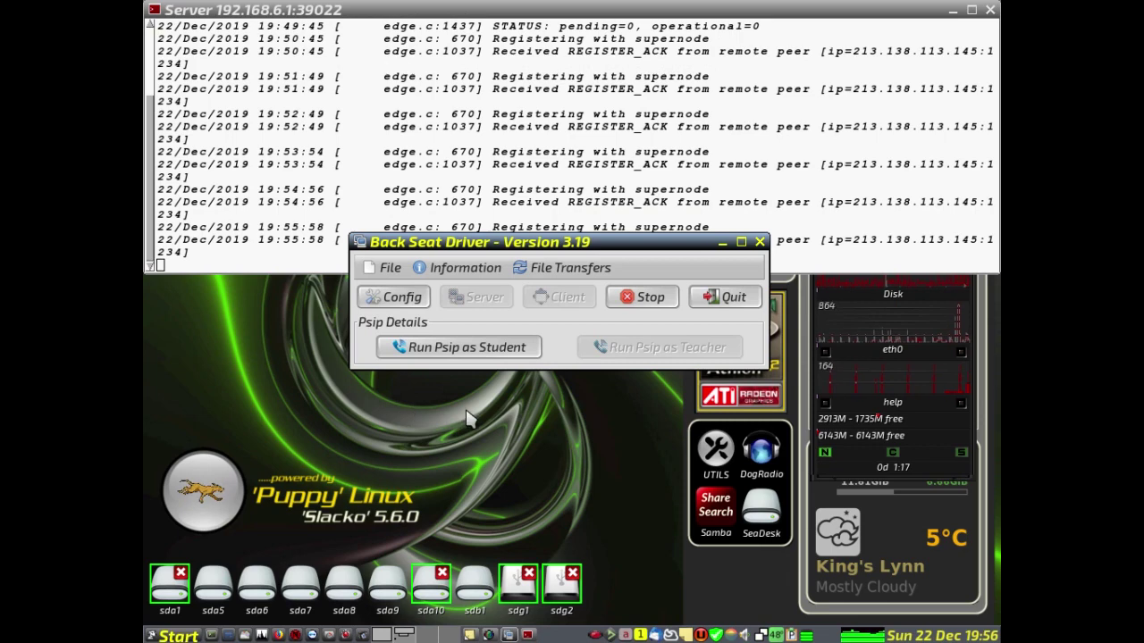
left_click(647, 299)
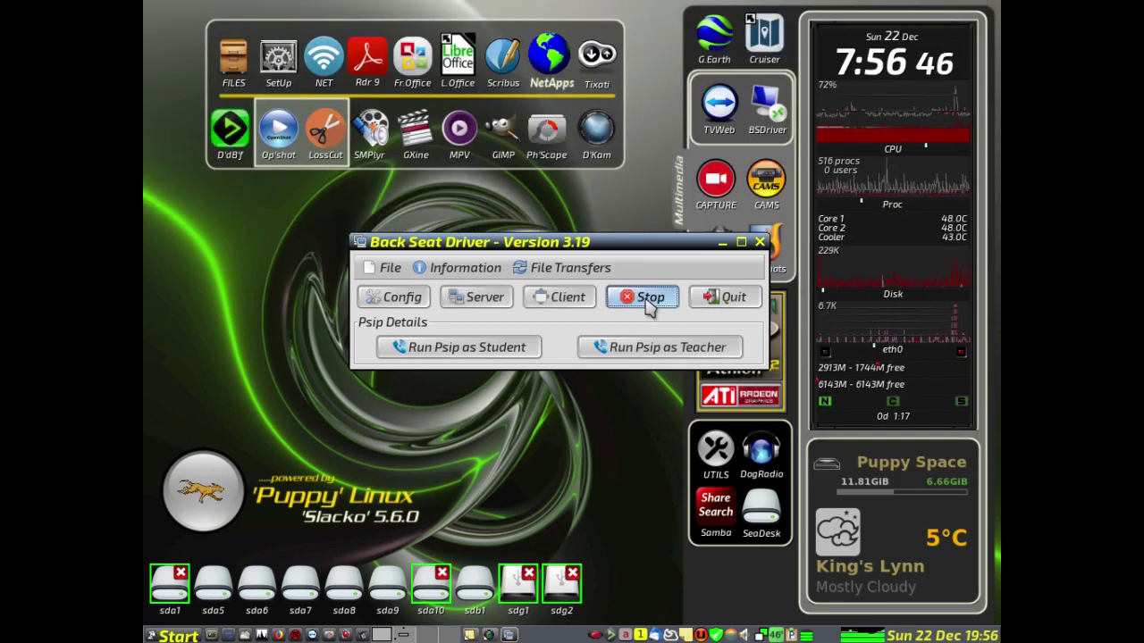